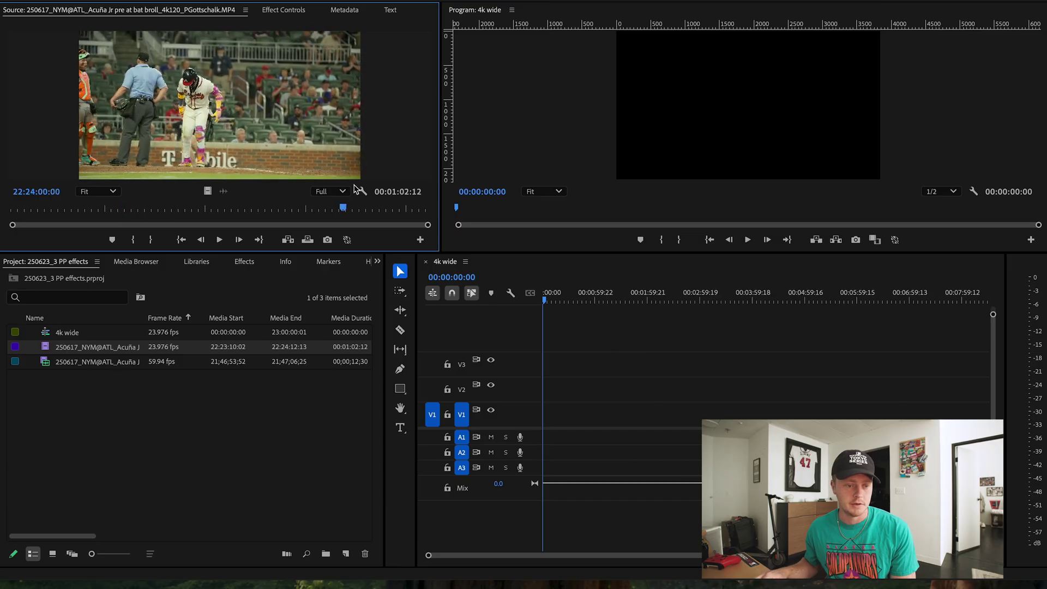
- Mark a short portion of the pre-at-bat clip and place its video on V1, keeping the 4K sequence settings
key("space")
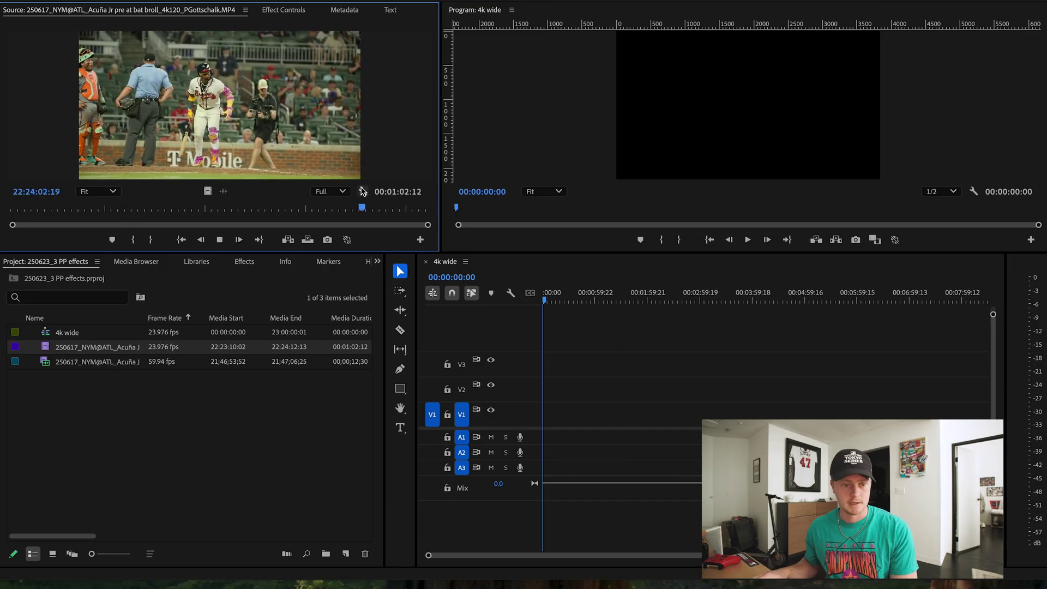
key("i")
key("o")
left_click_drag(208, 190, 543, 415)
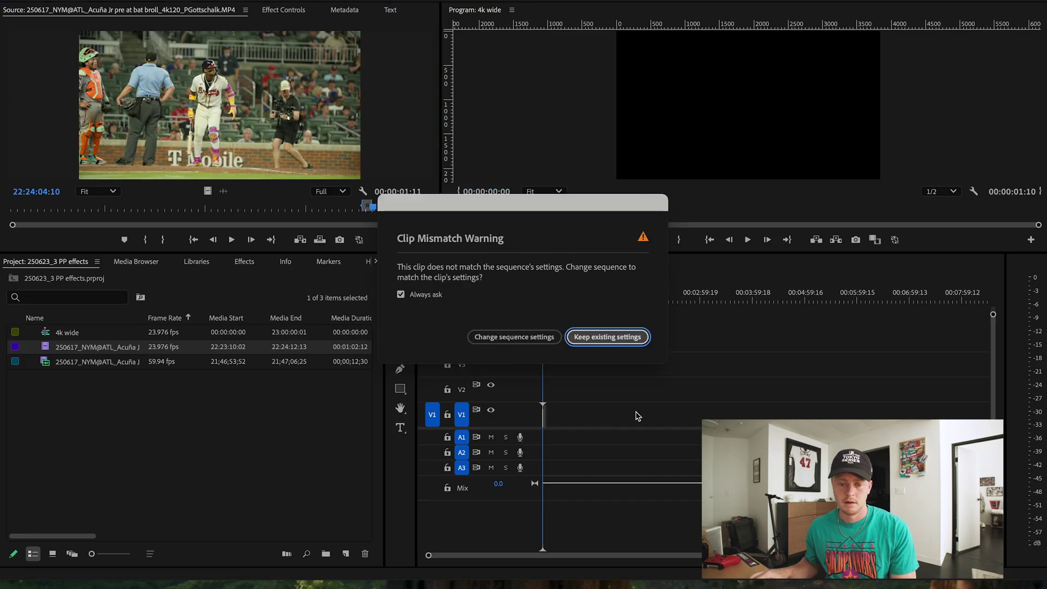
left_click(618, 337)
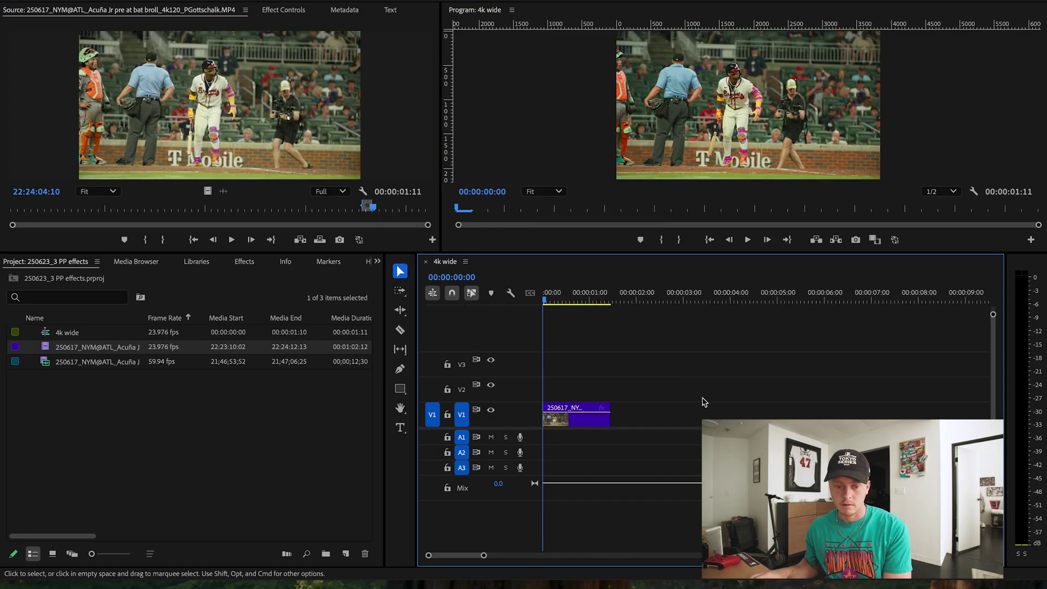
key("backslash")
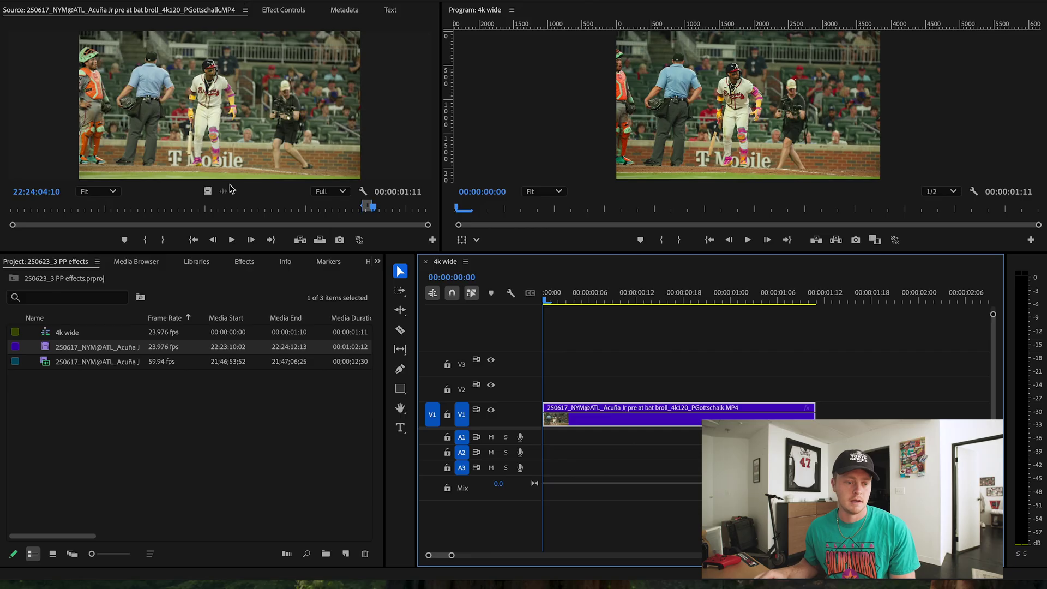
- Add a trimmed portion of the bat-flip clip after it, making the sequence 00:00:04:19, and play it back
double_click(48, 362)
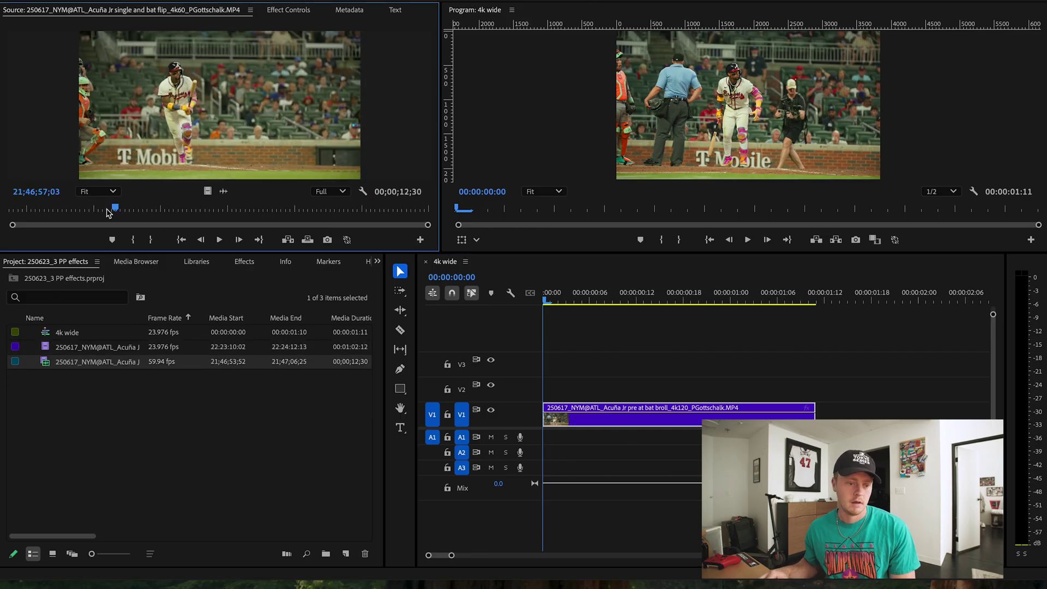
left_click_drag(106, 217, 51, 207)
key("space")
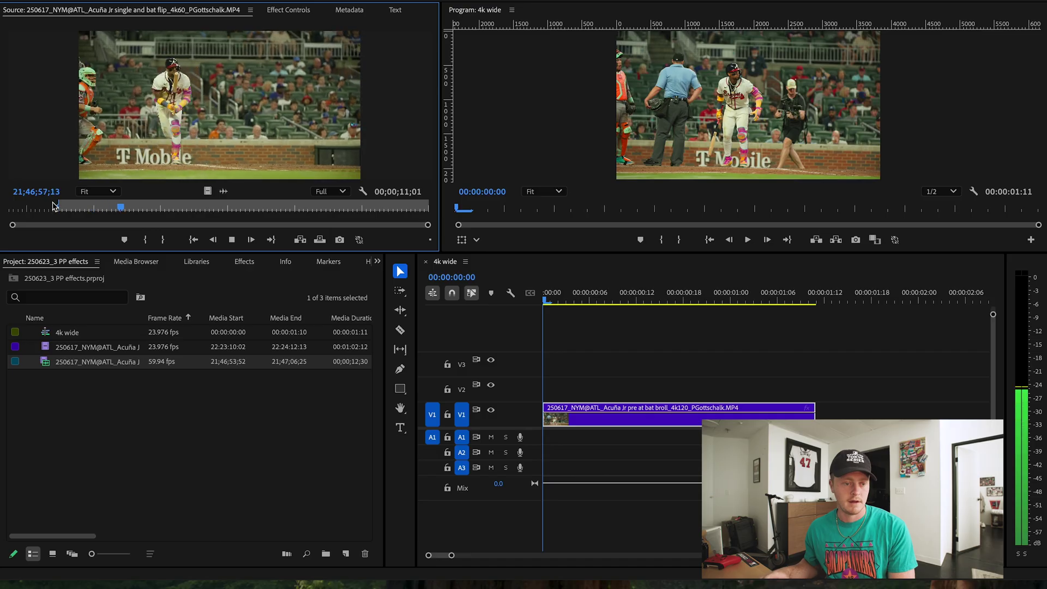
key("o")
key("space")
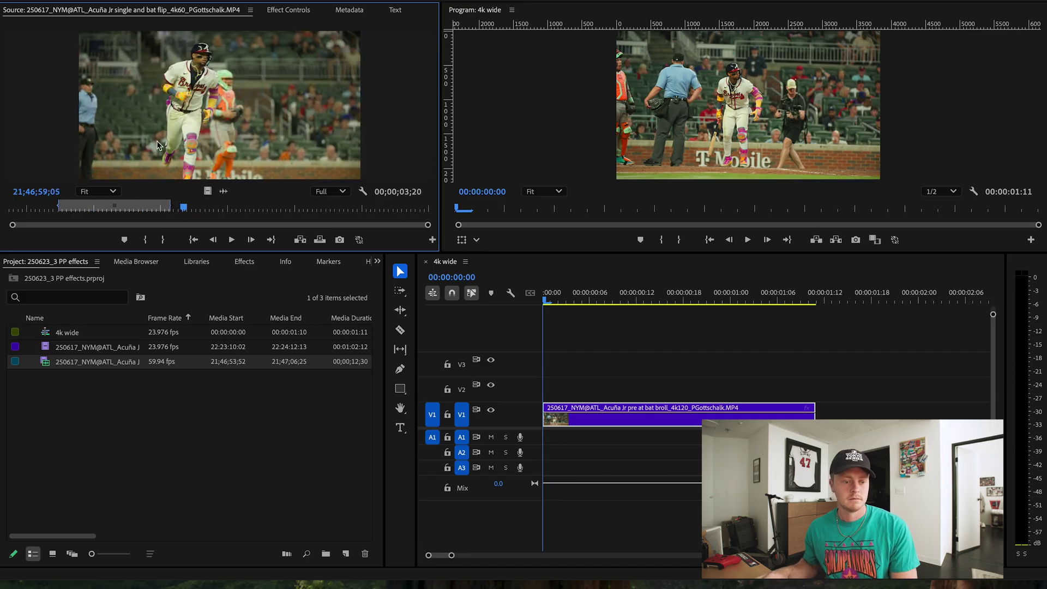
left_click_drag(218, 103, 850, 390)
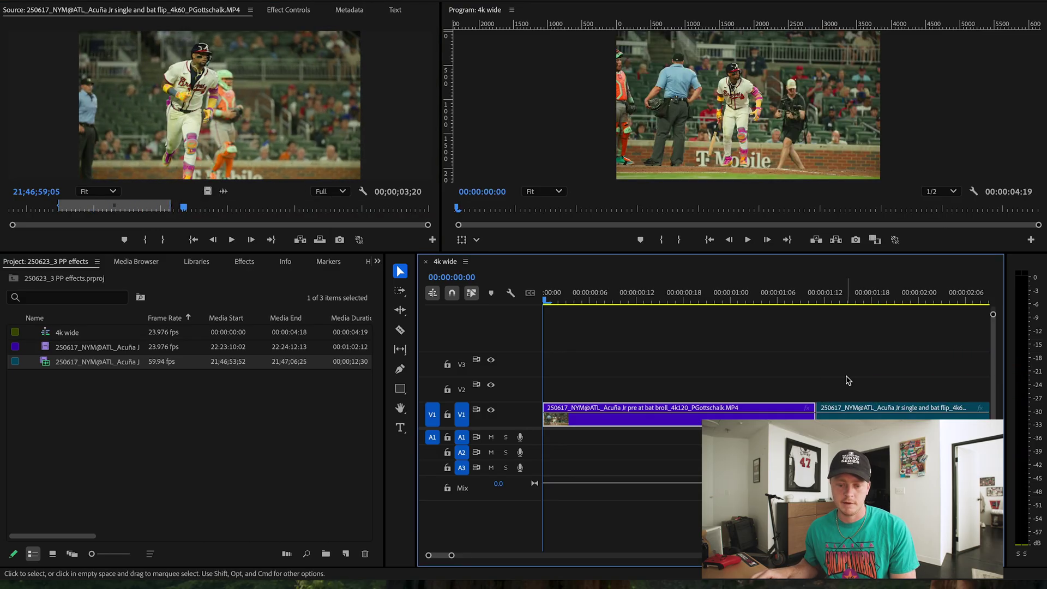
key("backslash")
key("space")
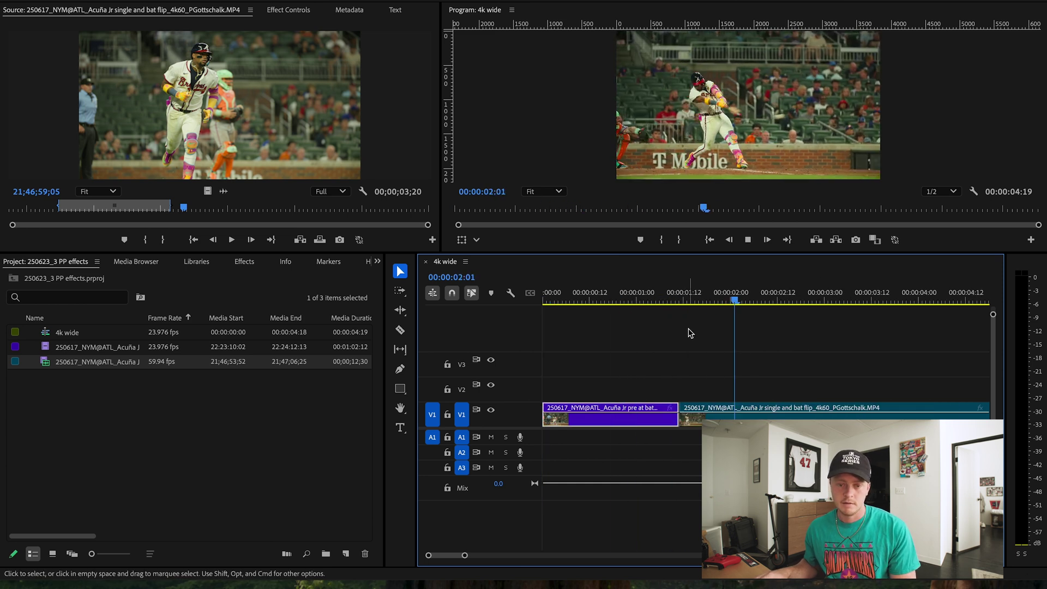
key("space")
key("Home")
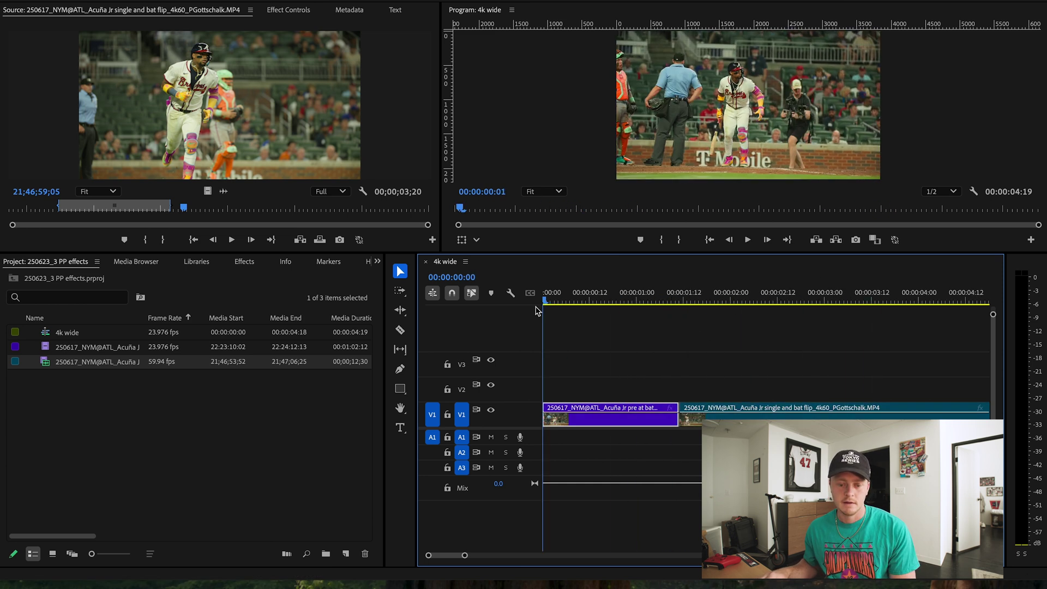
- Place an Additive Dissolve on the V1 edit point between the two clips and preview it
left_click(656, 298)
key("shift+7")
type("addit")
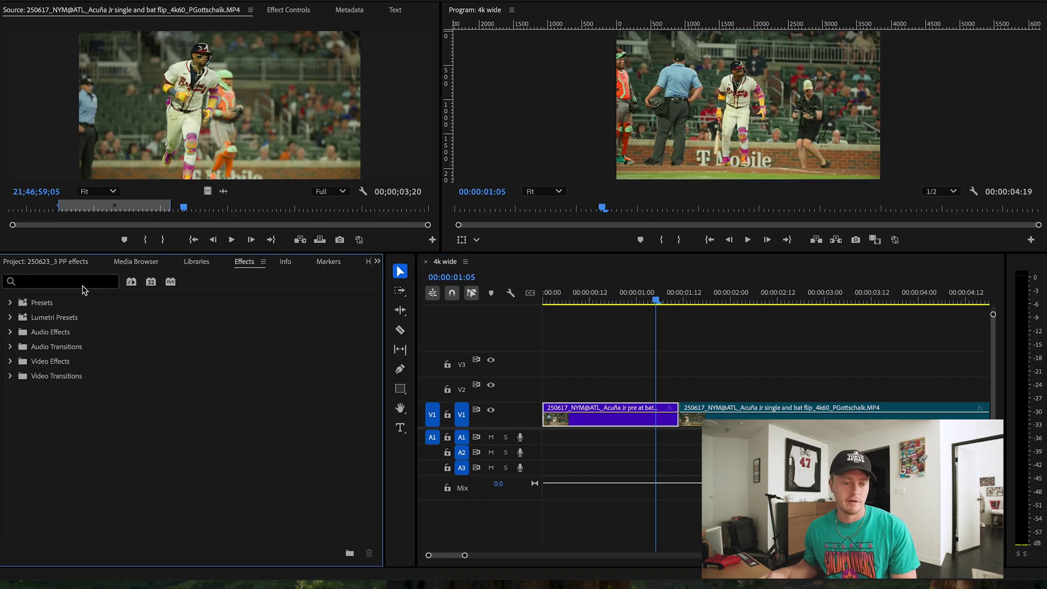
type("i")
left_click_drag(87, 408, 682, 426)
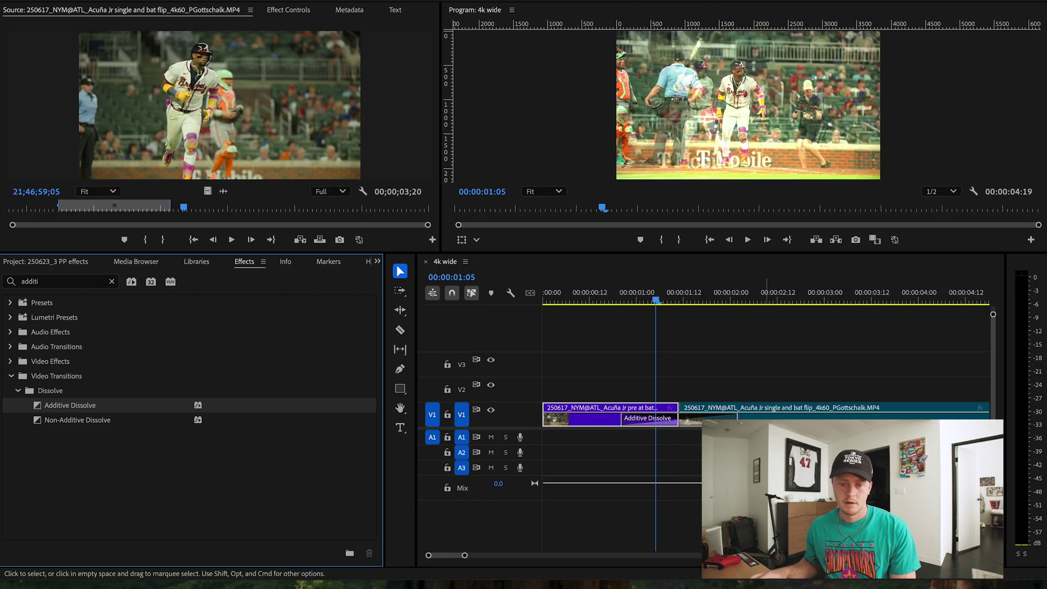
key("Home")
key("space")
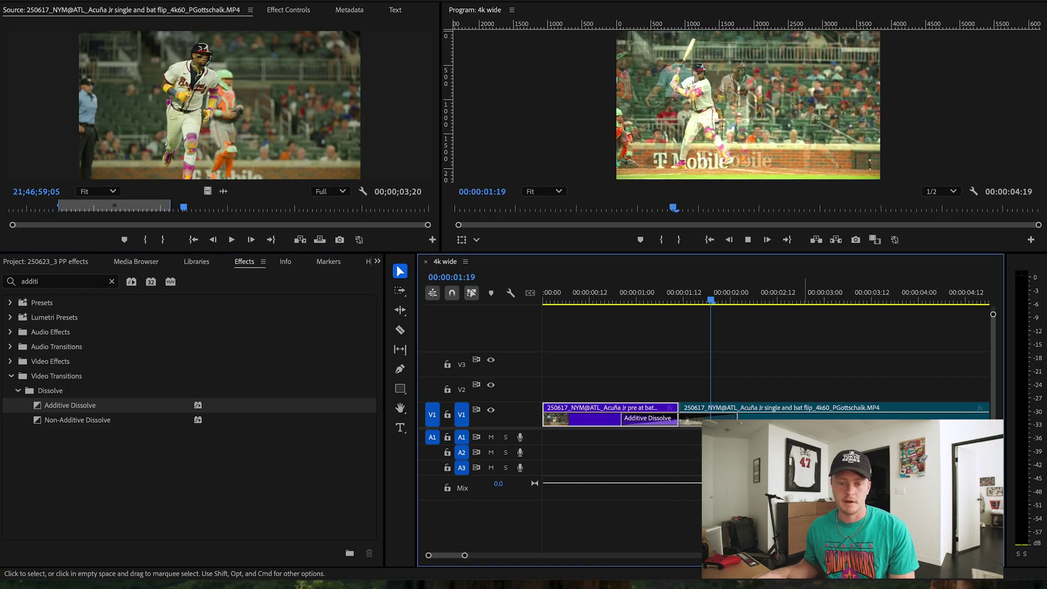
key("space")
- Zoom in and shorten the Additive Dissolve from its right edge, then preview it
left_click(669, 295)
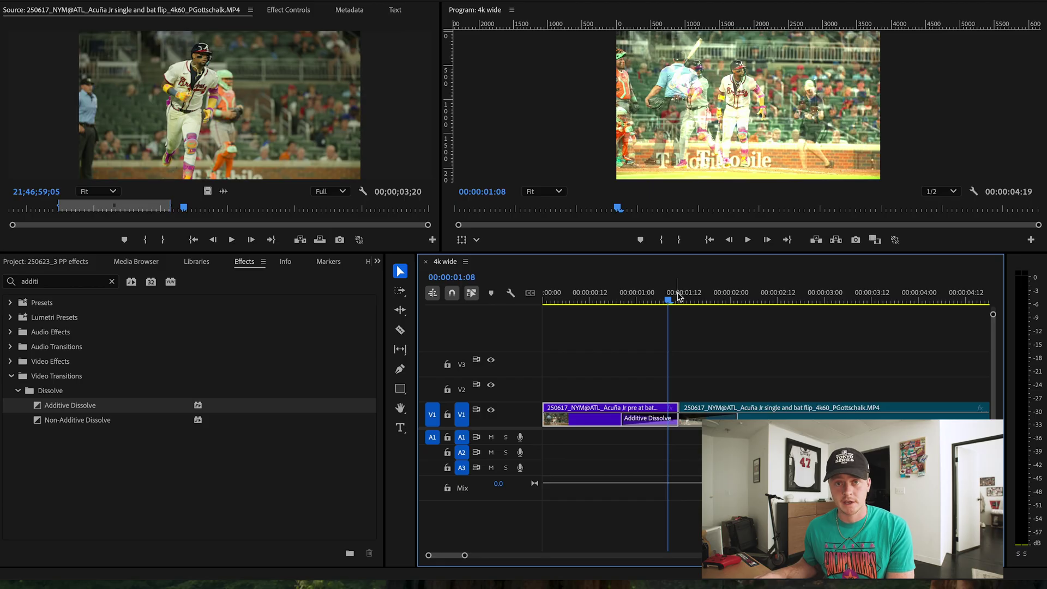
key("=")
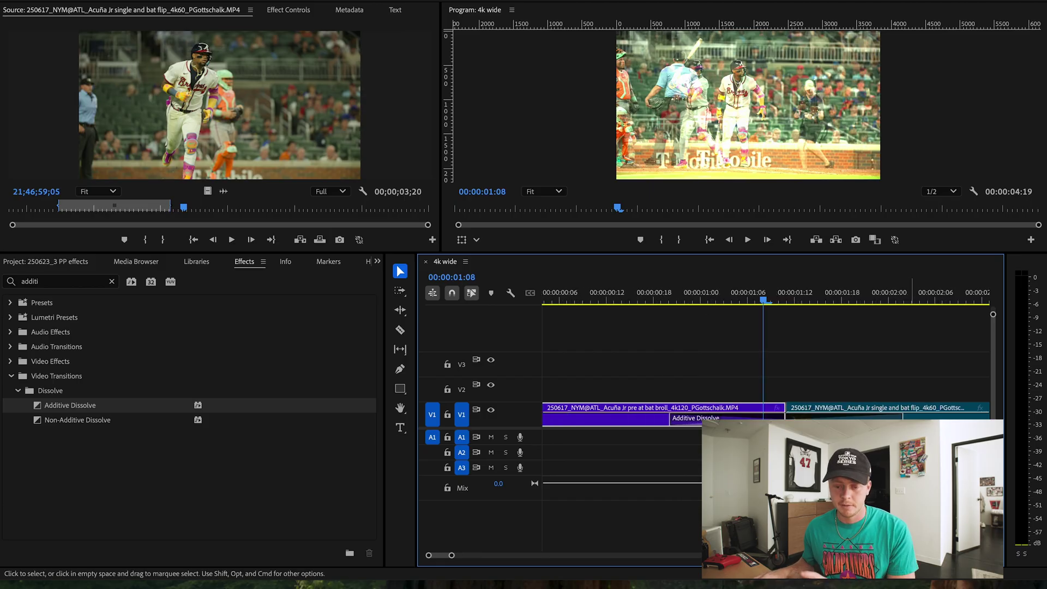
left_click_drag(901, 415, 802, 417)
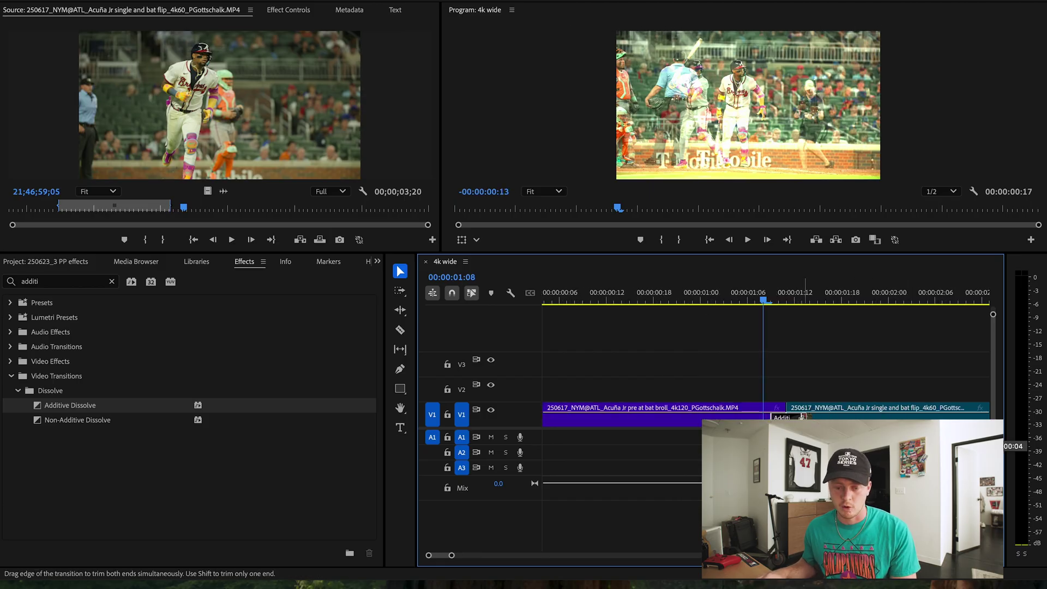
left_click(686, 300)
key("space")
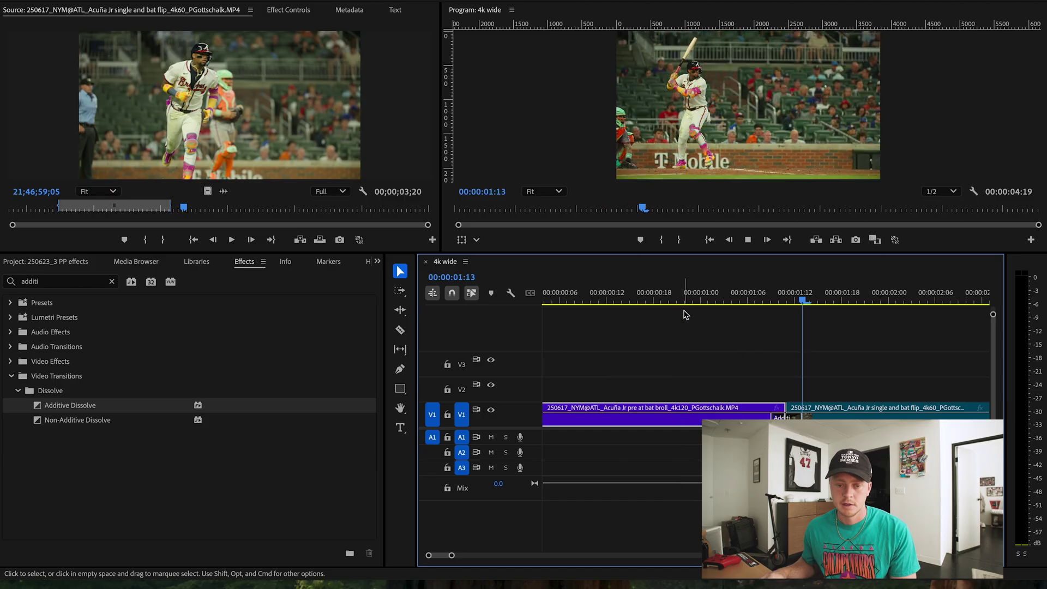
key("space")
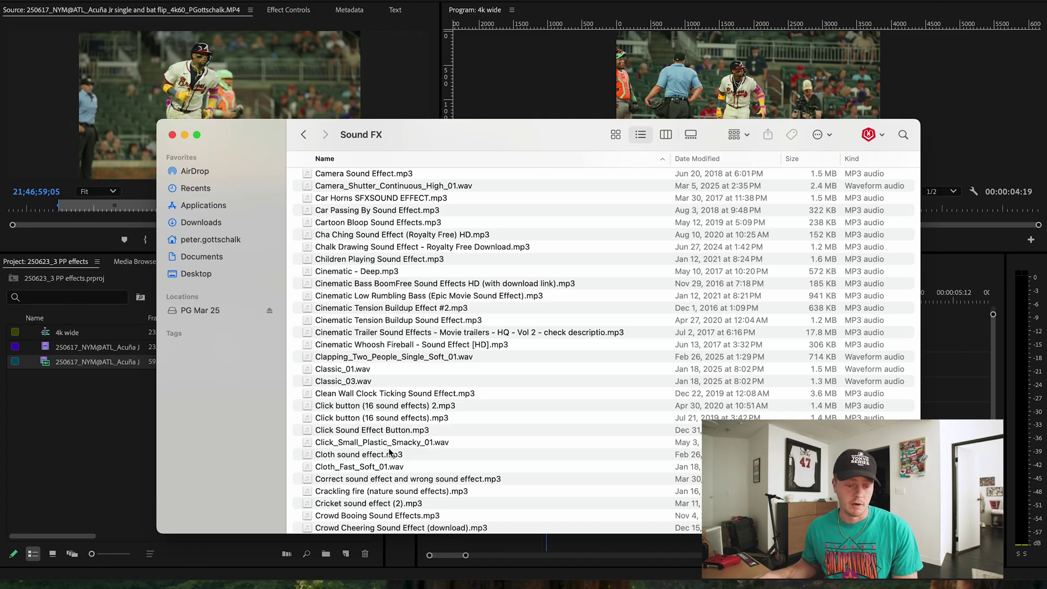
- Scroll the Finder Sound FX folder to the Cinematic and Click sound files
scroll(392, 431, "up", 8)
scroll(335, 458, "down", 7)
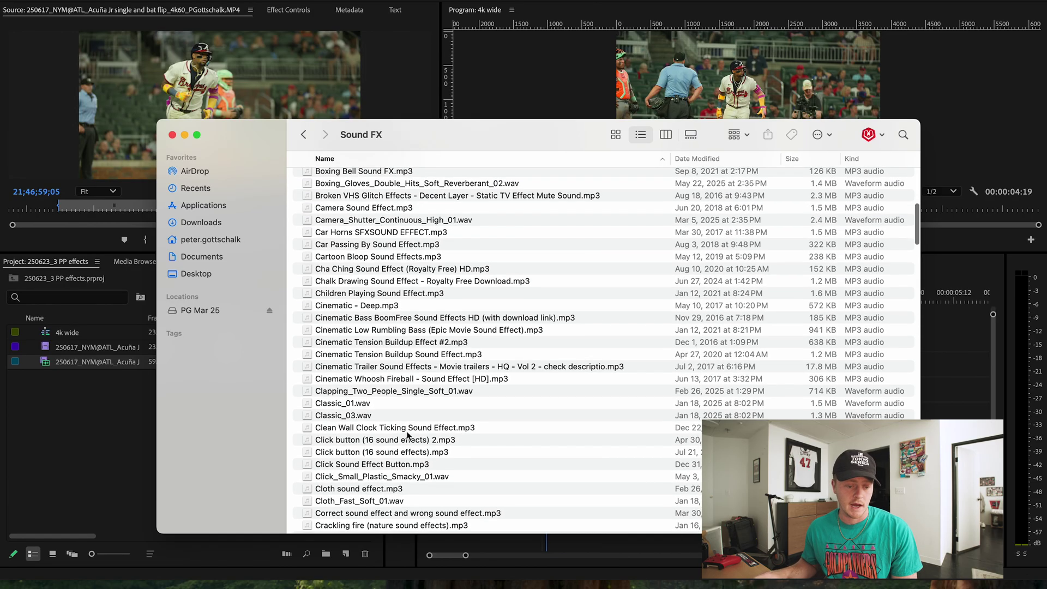
- Import Click_Small_Plastic_Smacky_01.wav into the project and mark a 28-frame snippet of it
left_click_drag(385, 485, 93, 414)
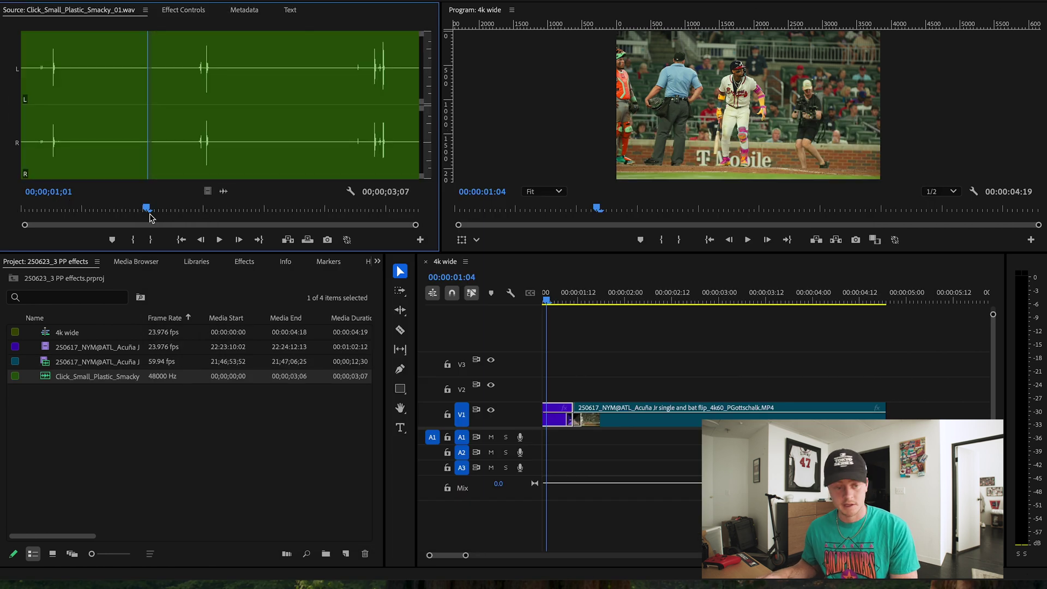
key("i")
key("space")
- Place the click snippet on A1 under the dissolve and preview it
key("space")
key("o")
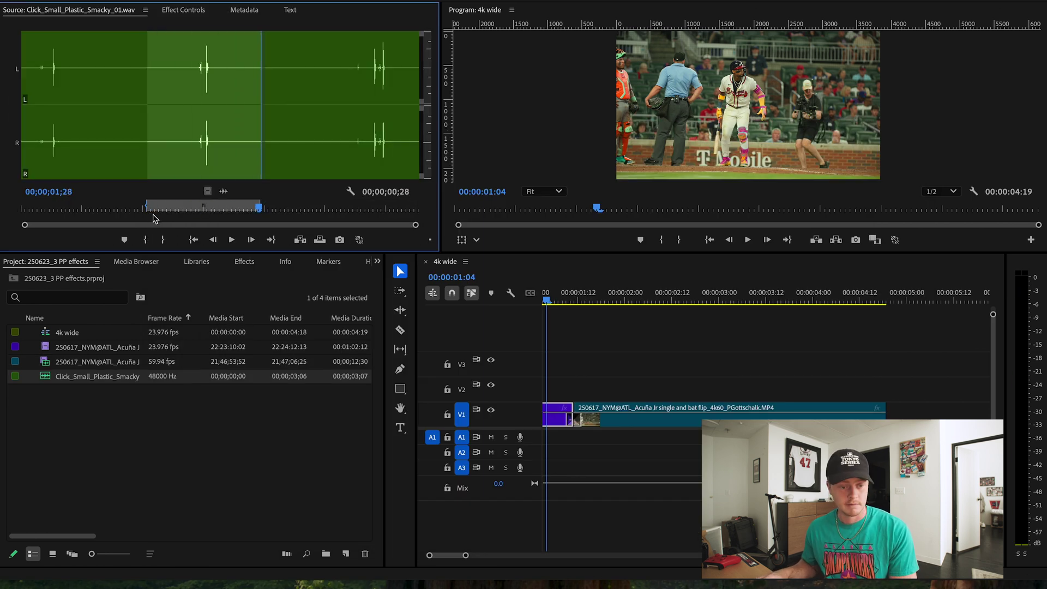
key("equal")
key("equal")
left_click_drag(224, 191, 609, 436)
key("space")
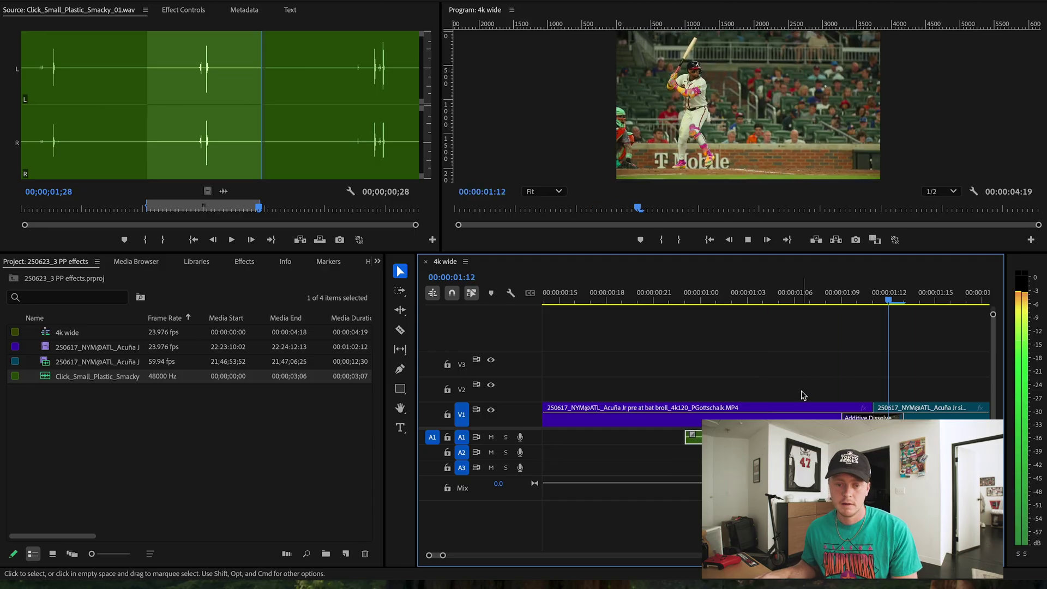
key("space")
key("backslash")
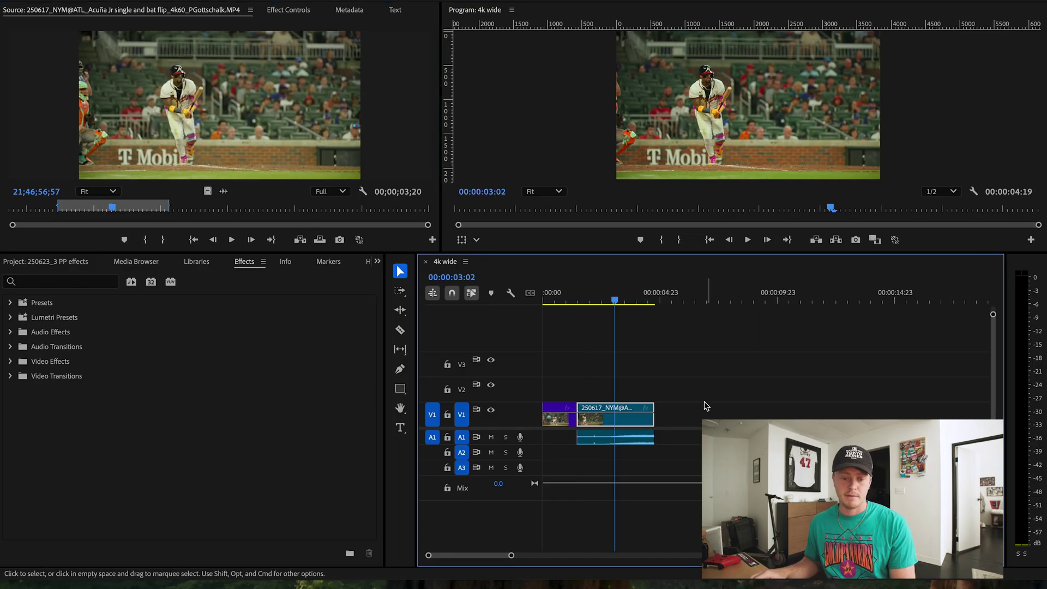
- Raise the bat-flip audio clip's gain by 8 dB and play back the sequence
right_click(632, 443)
left_click(693, 412)
key("Return")
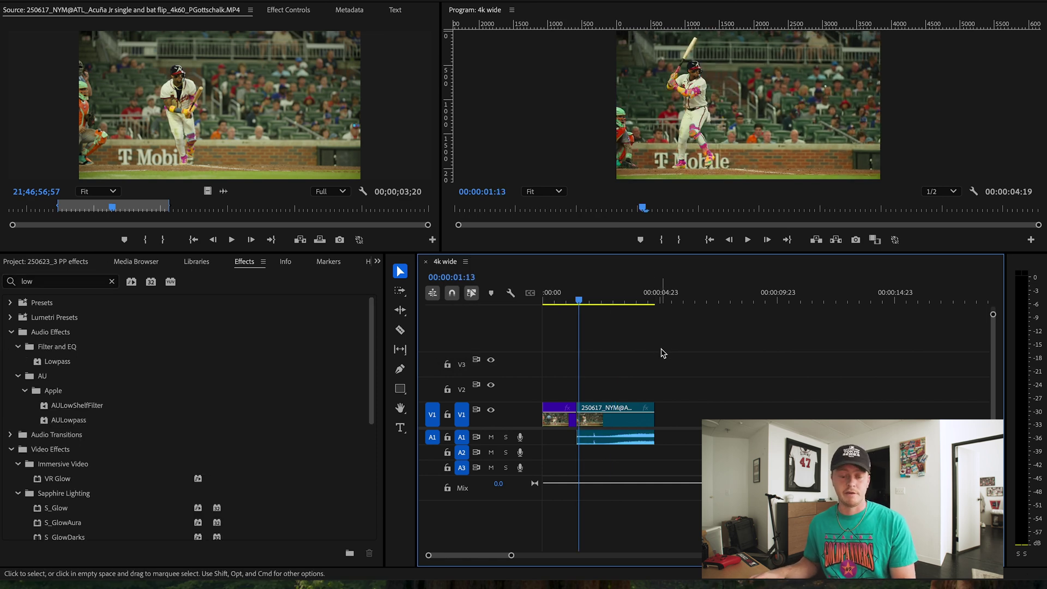
key("space")
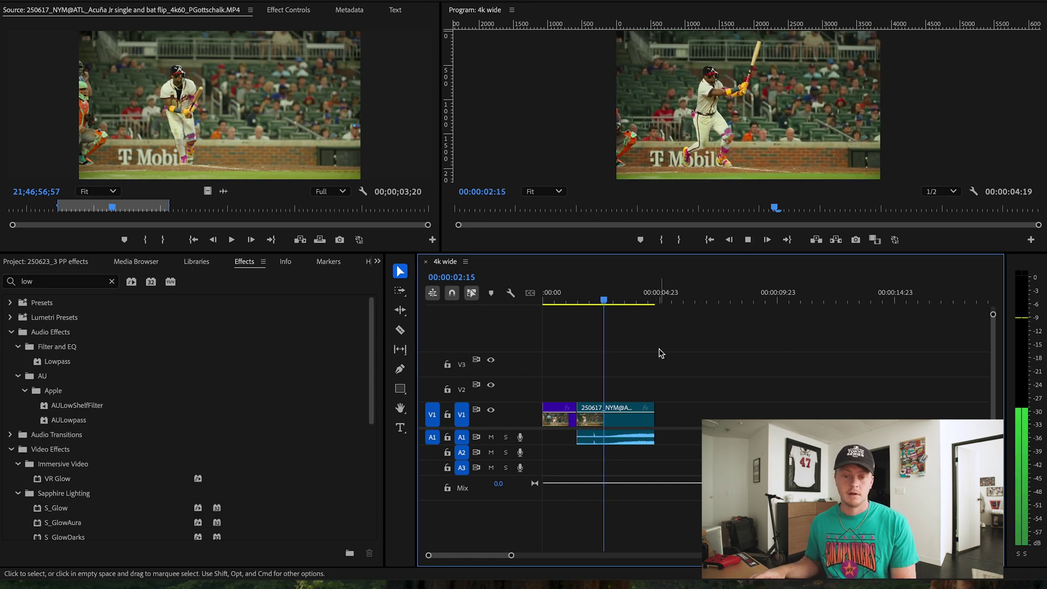
key("space")
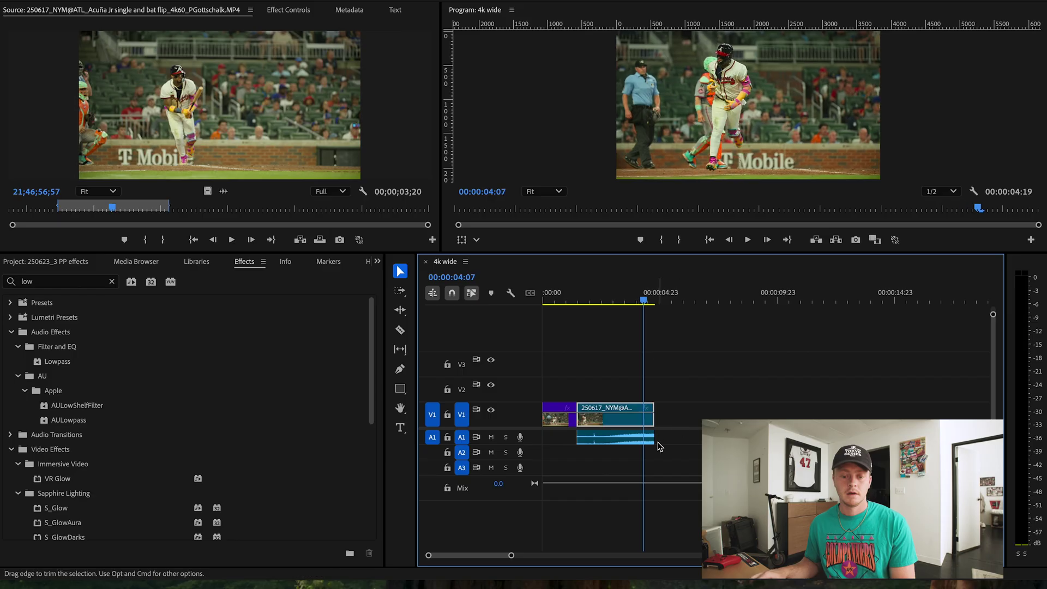
- Extend the bat-flip audio and video by 00:00:01:19 so the sequence runs 00:00:07:03
left_click_drag(654, 439, 709, 439)
key("space")
left_click_drag(654, 415, 710, 417)
key("space")
left_click_drag(598, 299, 582, 301)
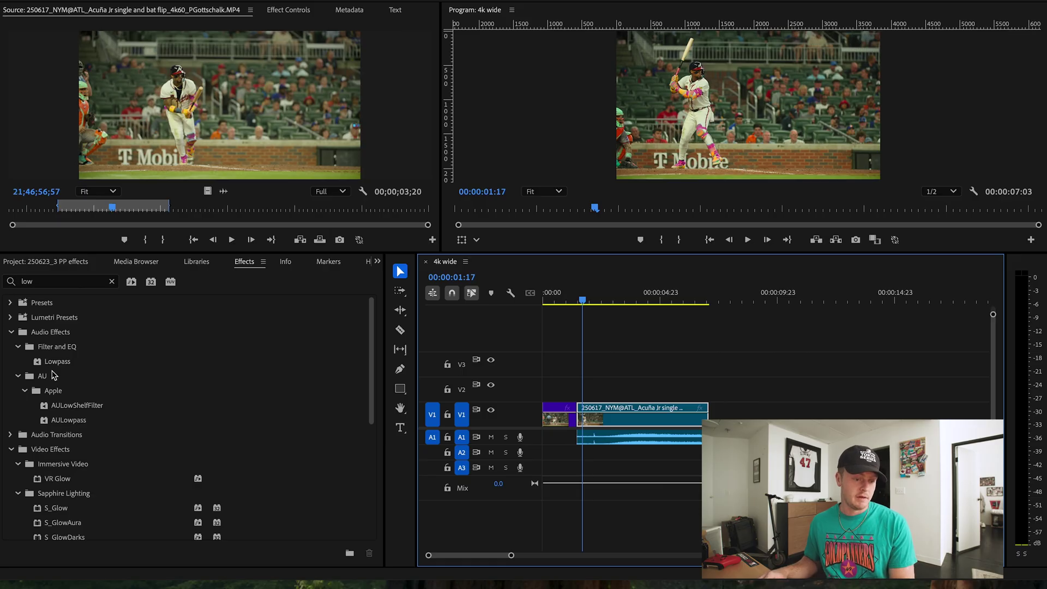
- Apply Lowpass to the A1 bat-flip audio and view its 3299.8 Hz cutoff in Effect Controls
left_click_drag(57, 361, 625, 444)
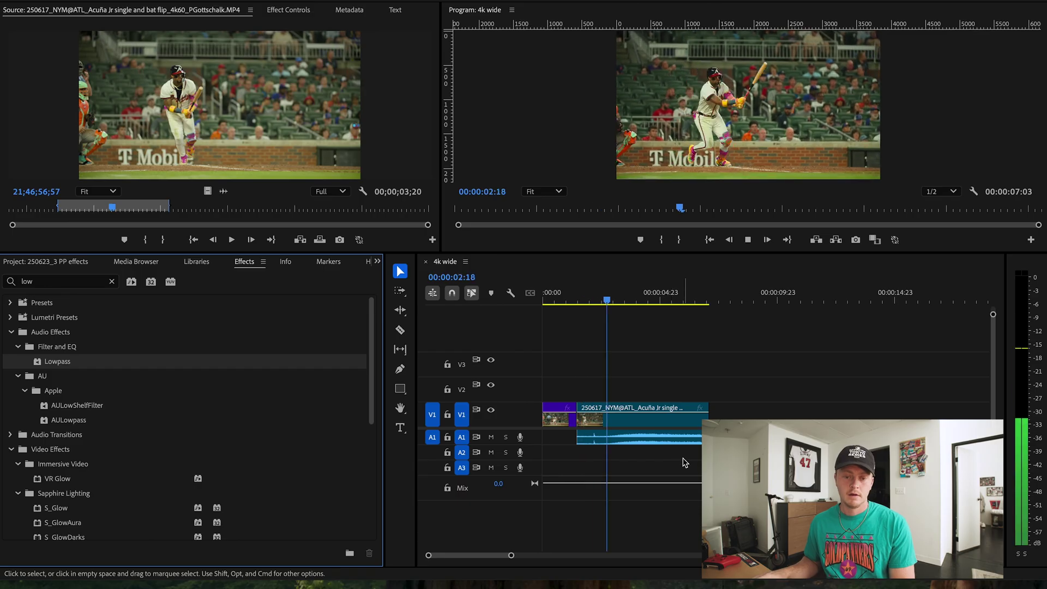
key("space")
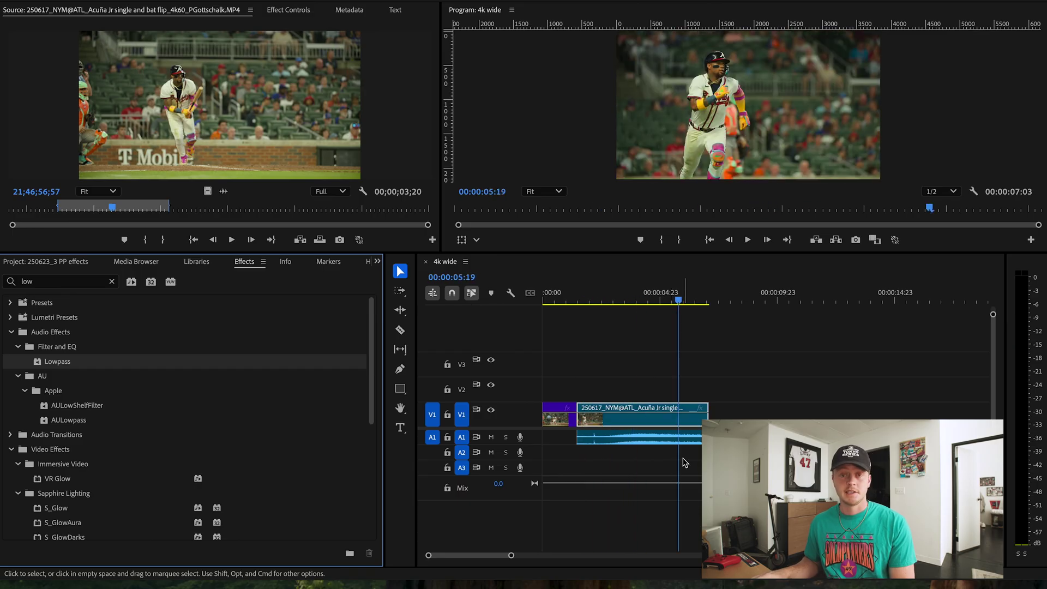
left_click(581, 300)
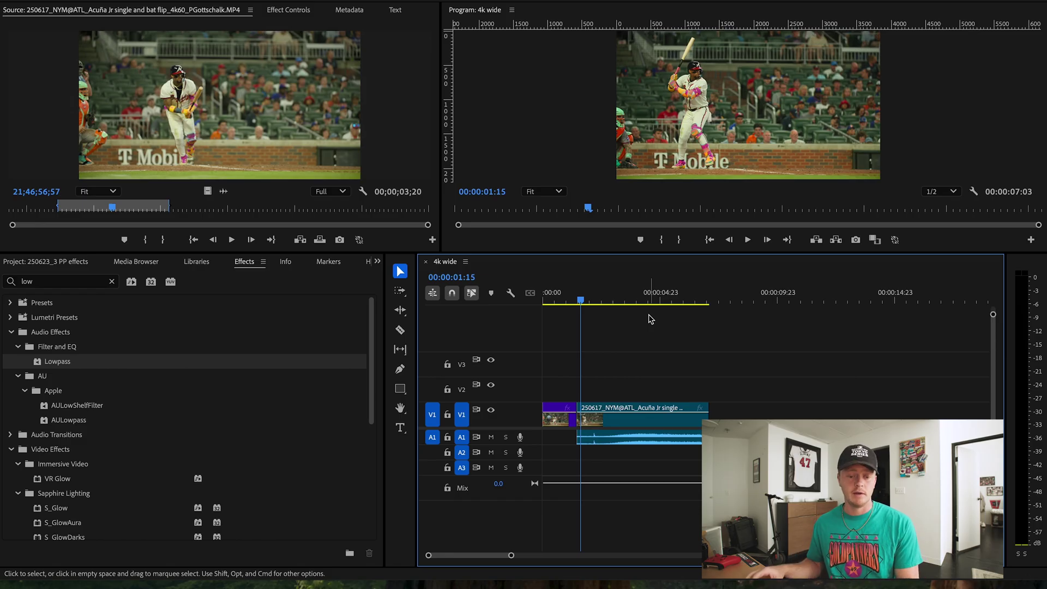
left_click(644, 441)
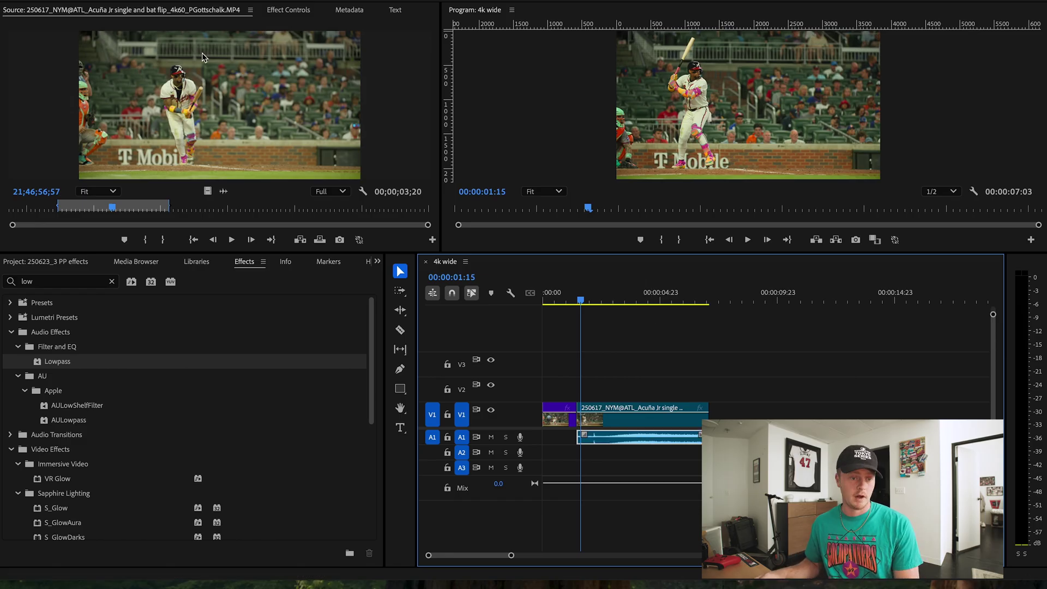
left_click(280, 15)
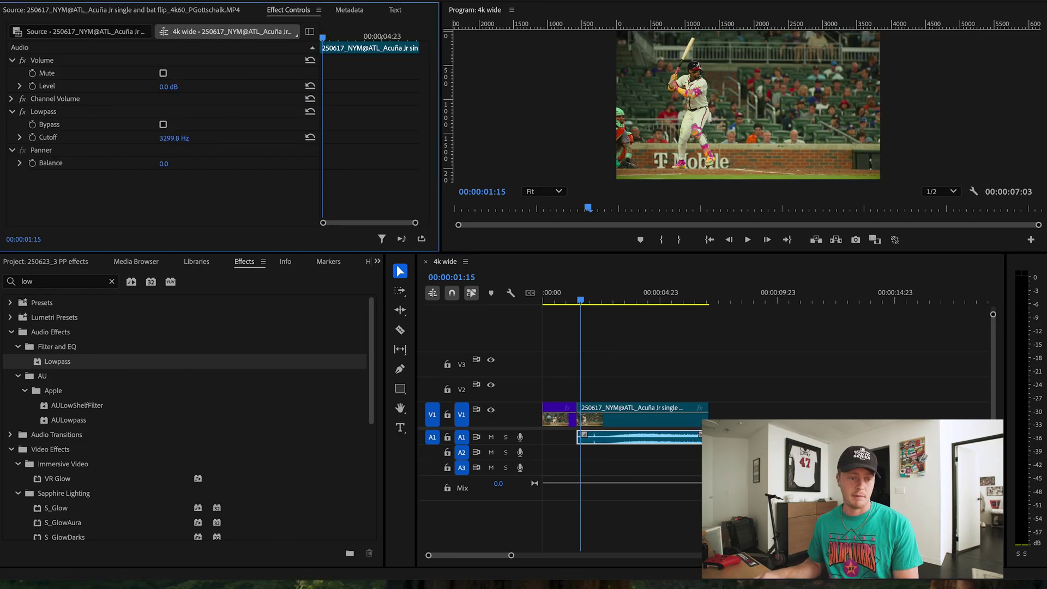